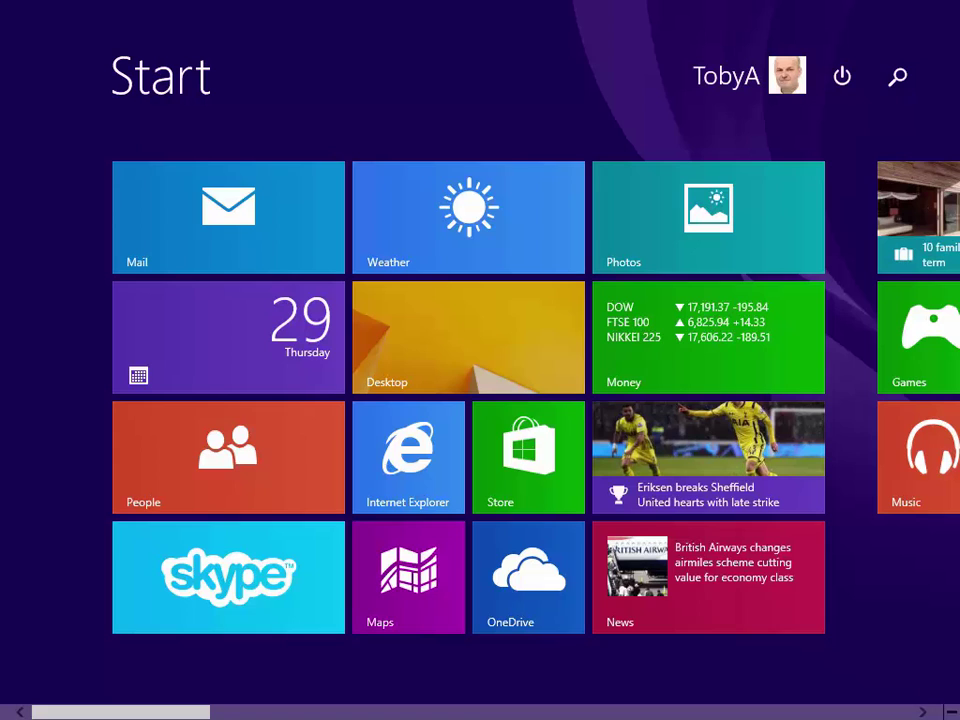
# Lock the PC from the account menu under the user name.
pyautogui.click(728, 80)
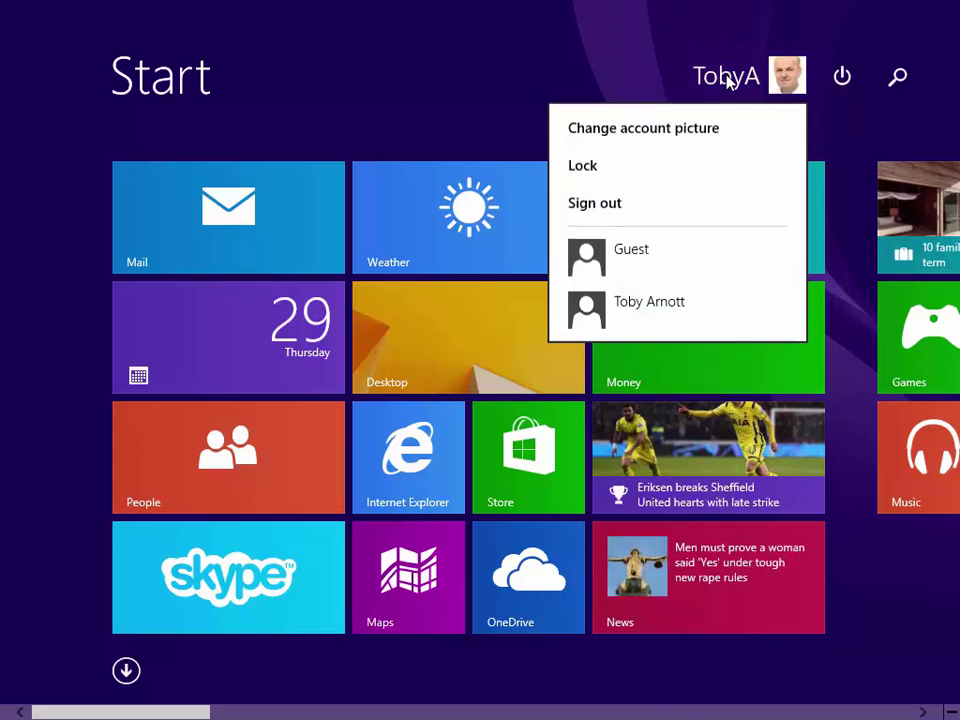
pyautogui.click(600, 170)
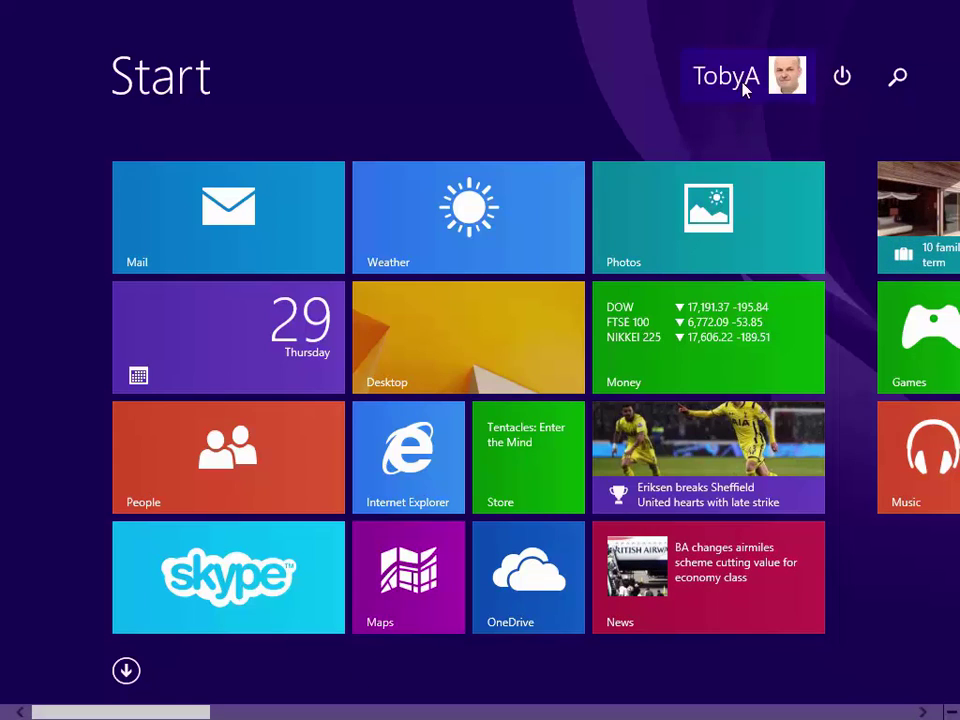
pyautogui.click(840, 80)
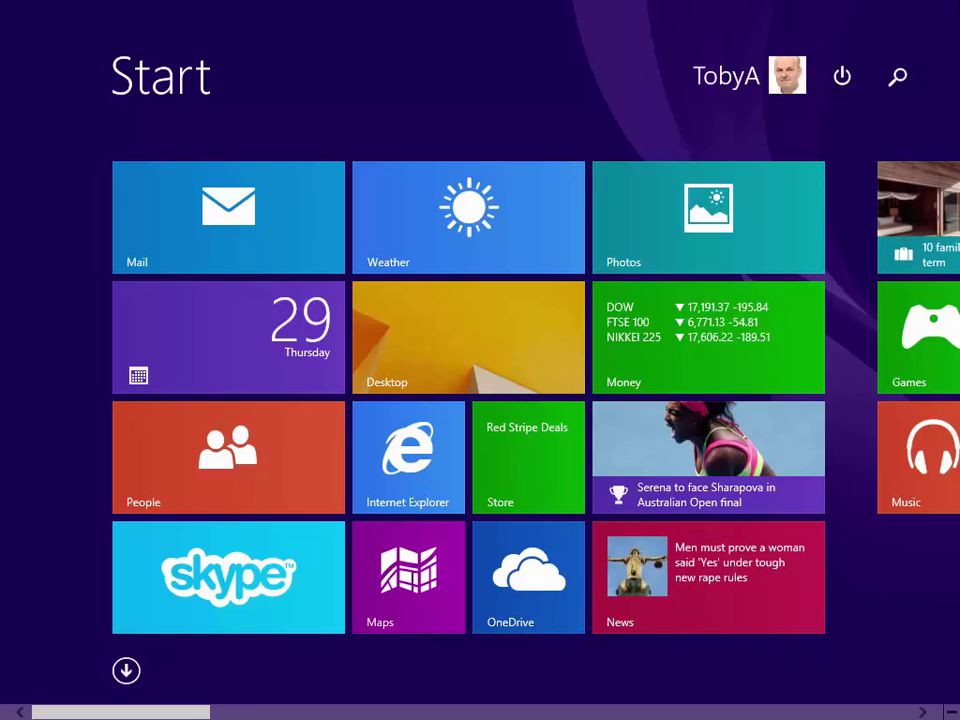
pyautogui.moveTo(959, 0)
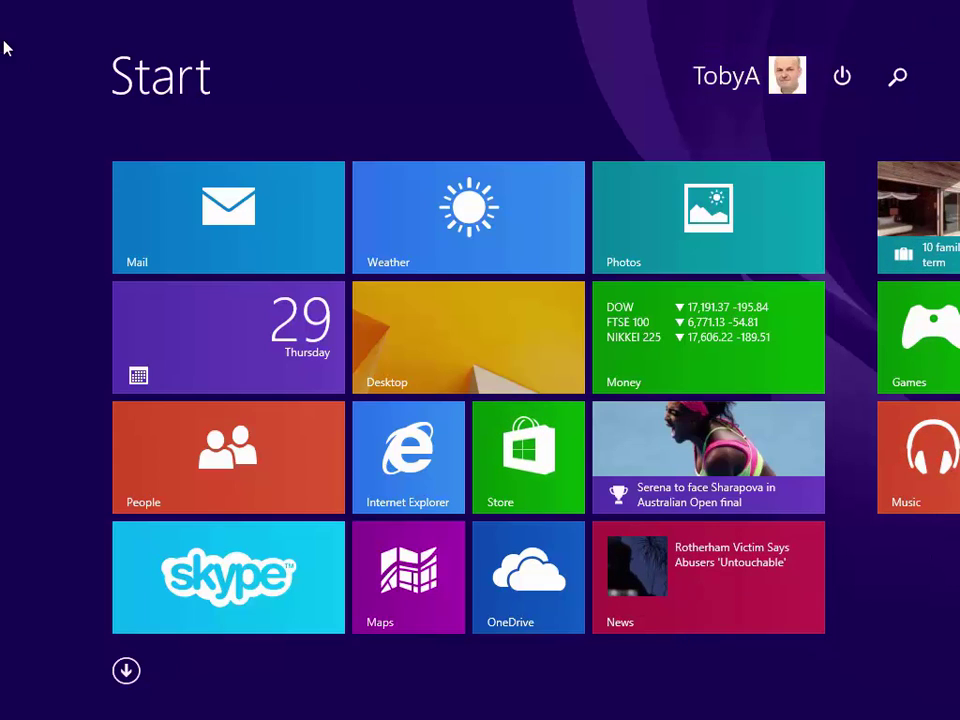
pyautogui.moveTo(2, 3)
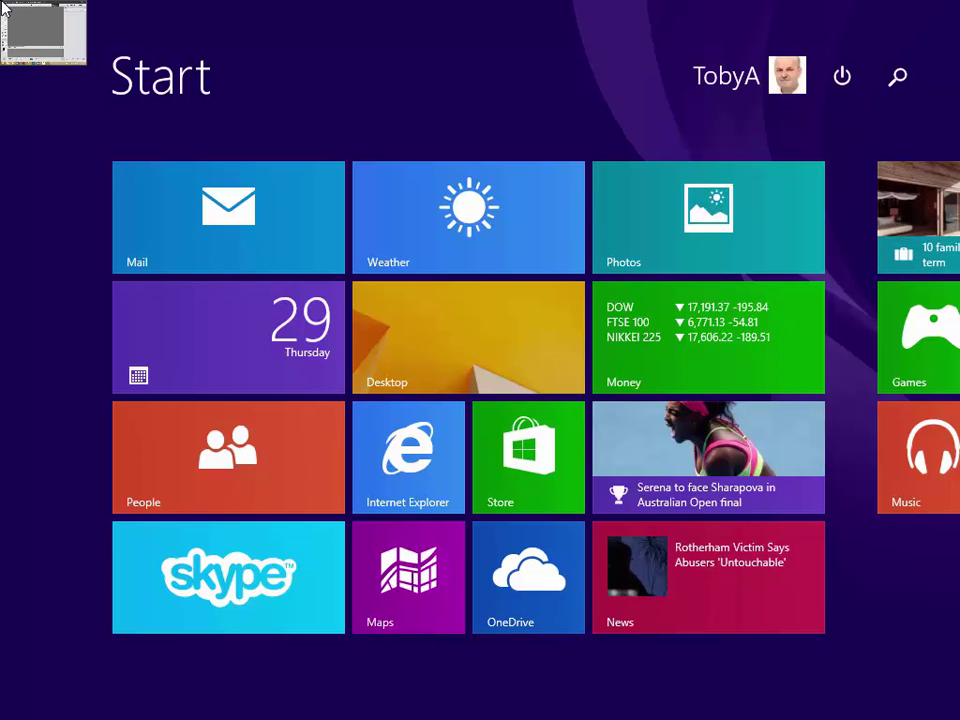
pyautogui.click(16, 20)
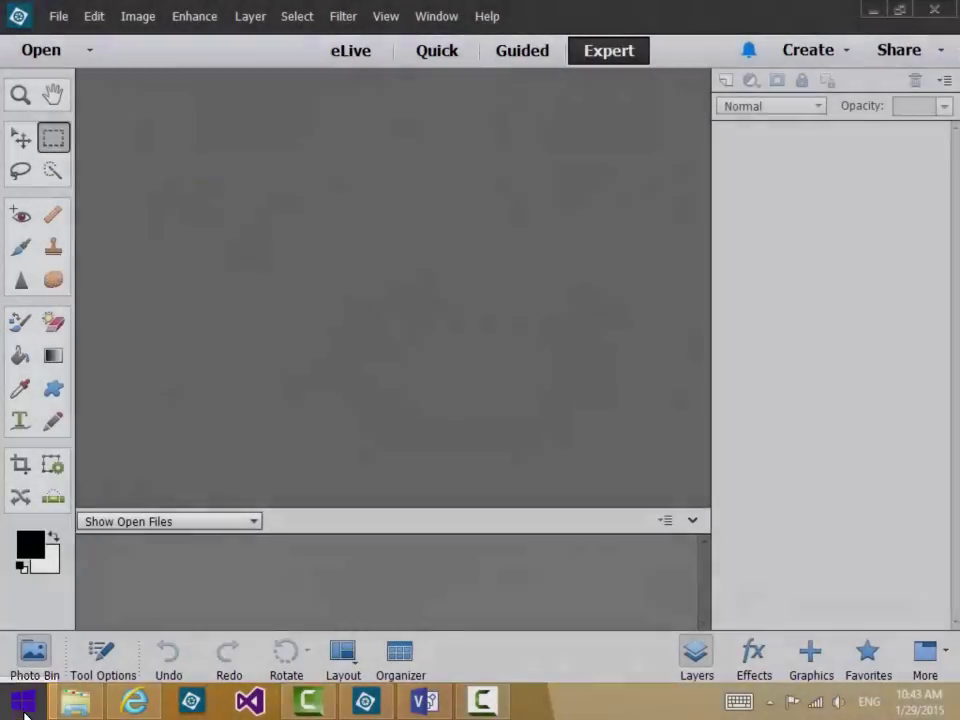
pyautogui.click(24, 706)
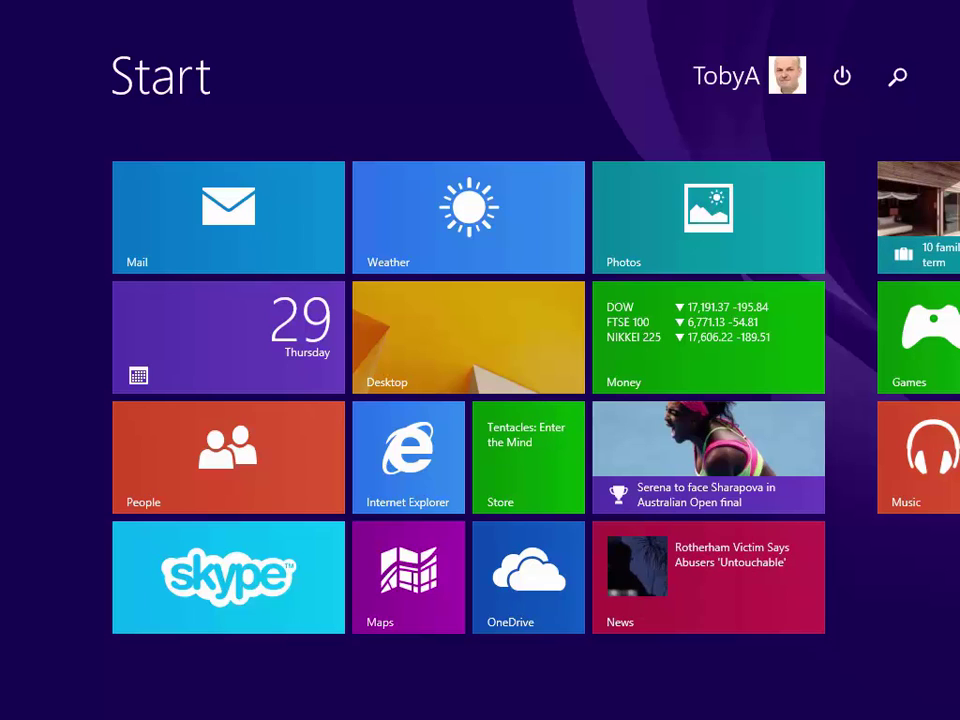
pyautogui.press('super+c')
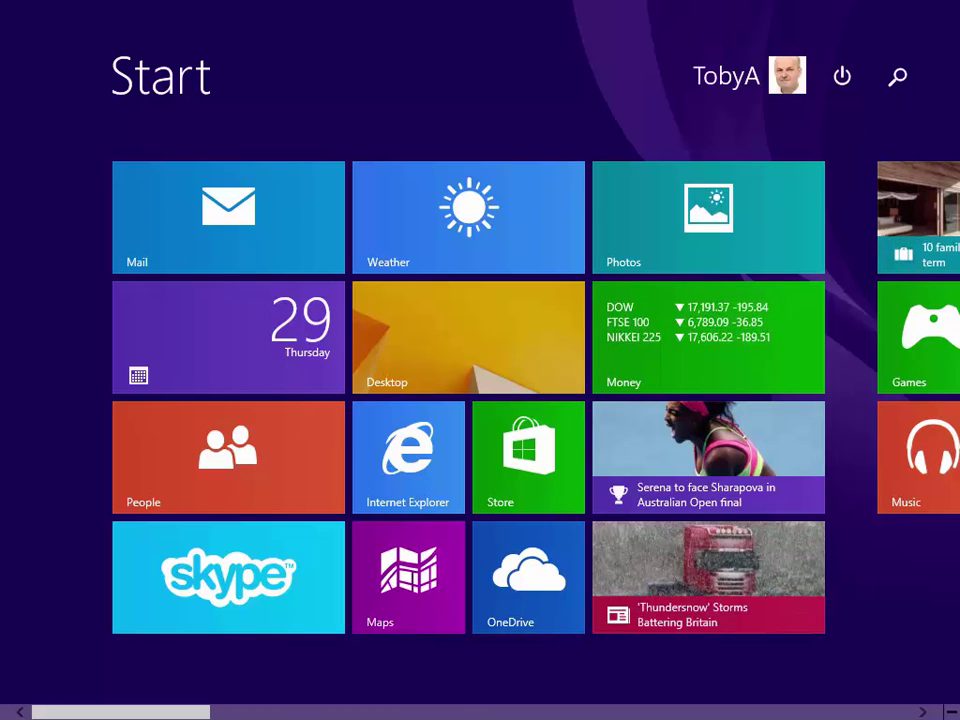
pyautogui.moveTo(2, 360); pyautogui.dragTo(705, 360)
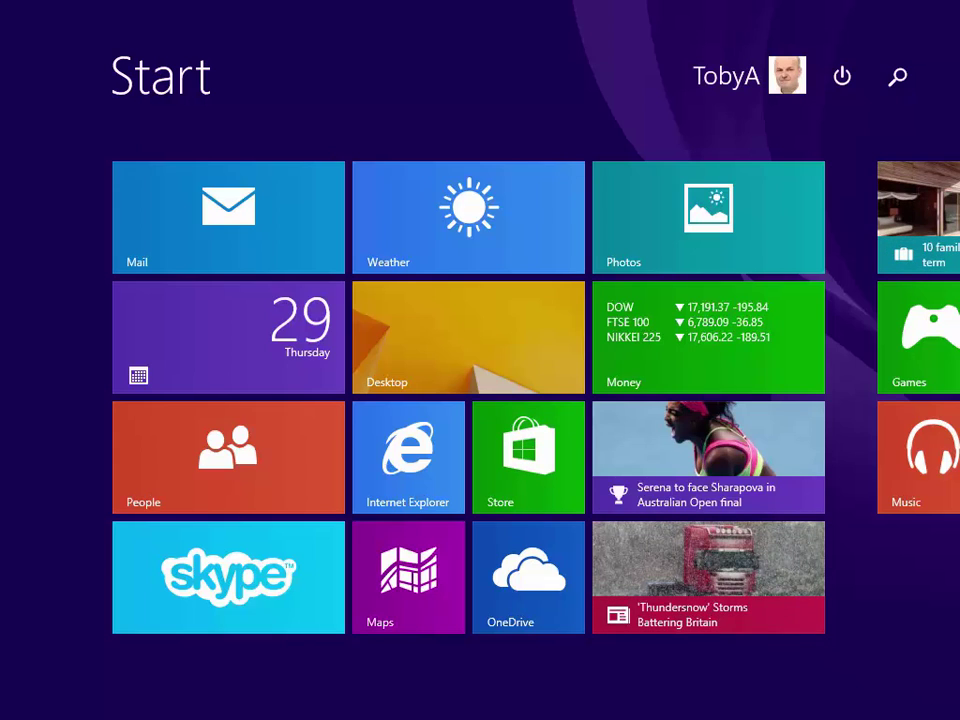
pyautogui.press('super+c')
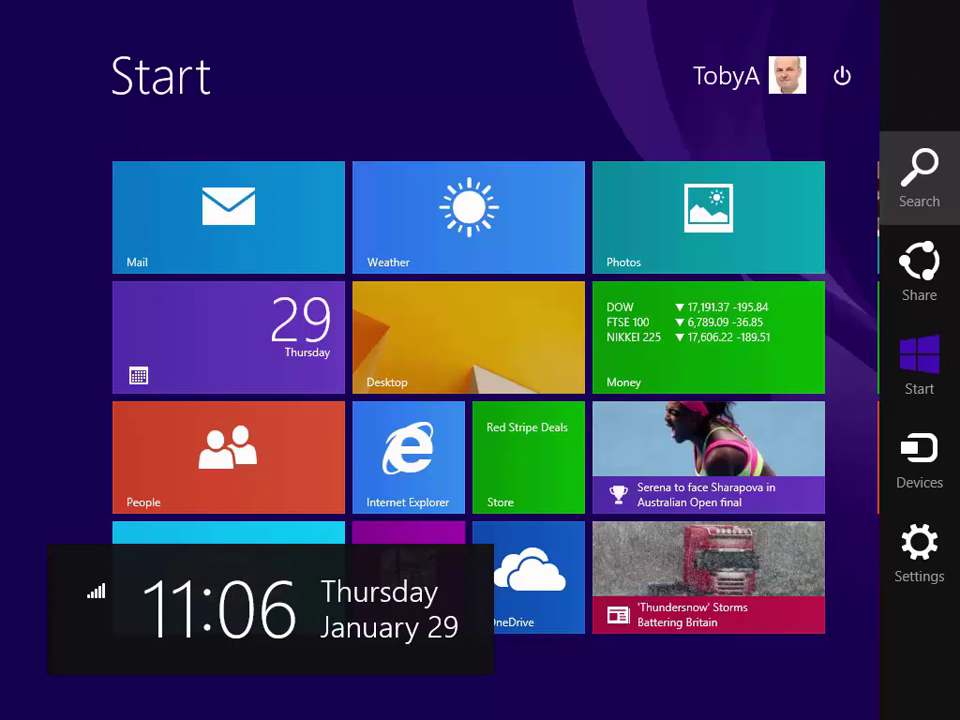
pyautogui.click(929, 553)
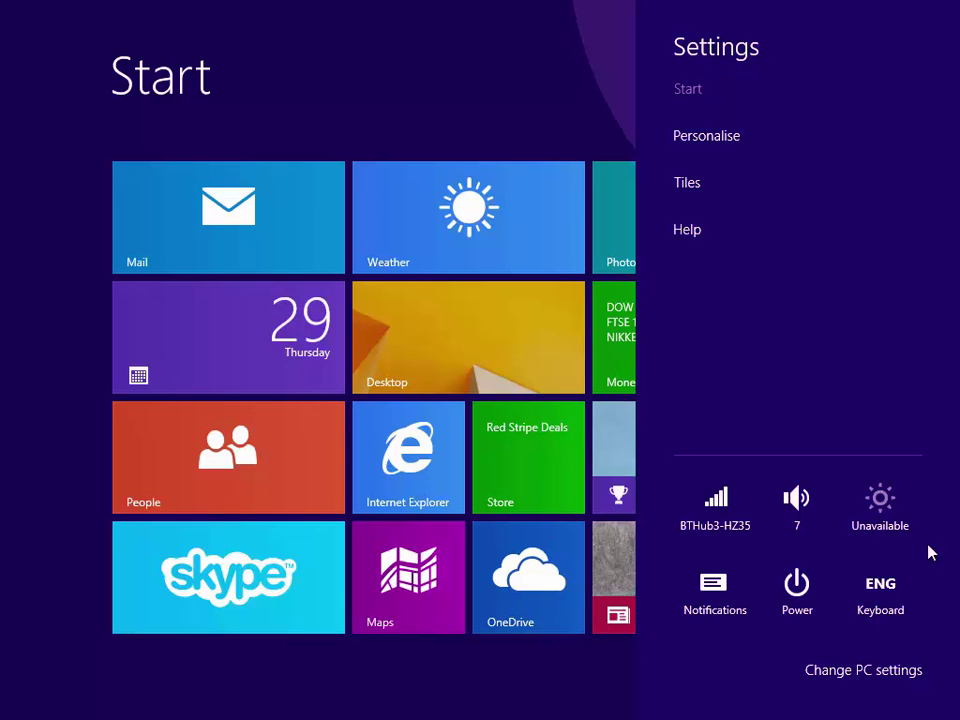
pyautogui.press('Escape')
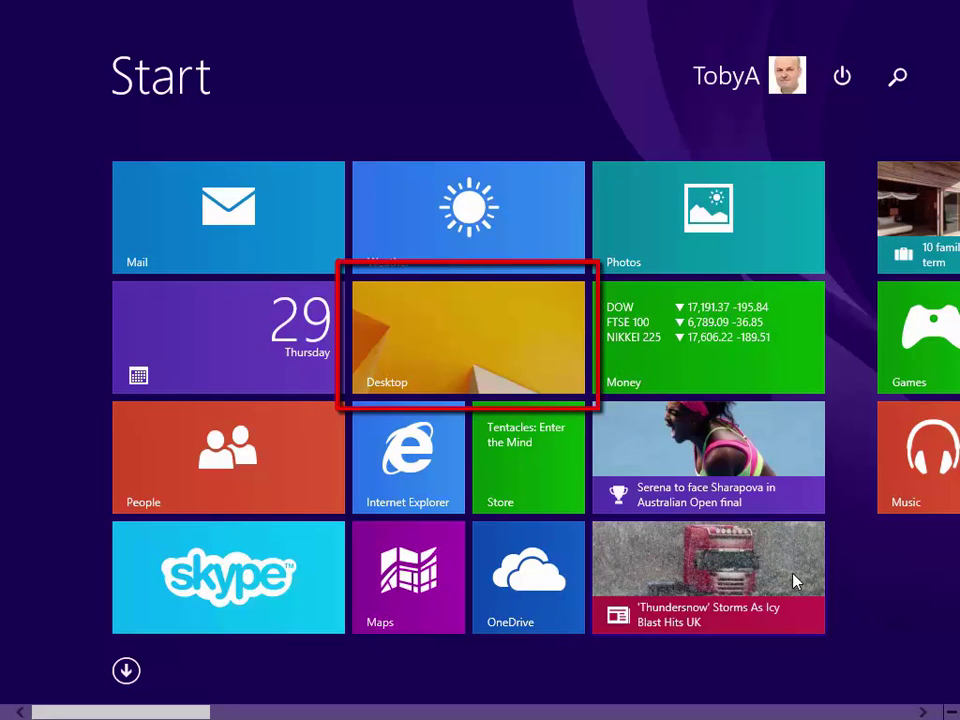
# Go to the desktop, then return to the Start screen with its live tiles.
pyautogui.click(446, 341)
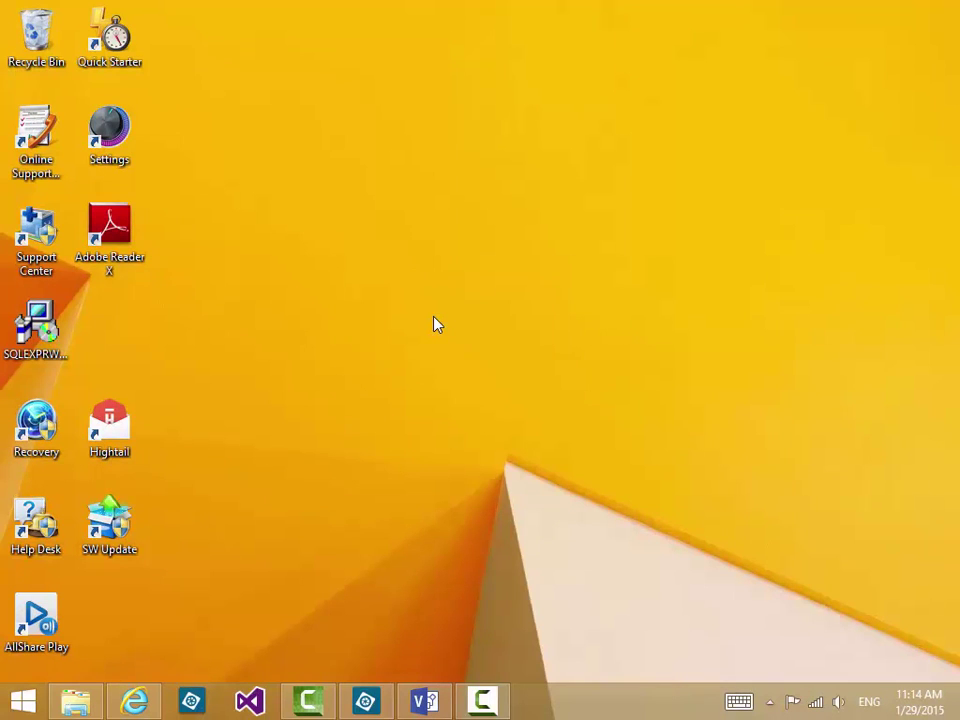
pyautogui.click(24, 704)
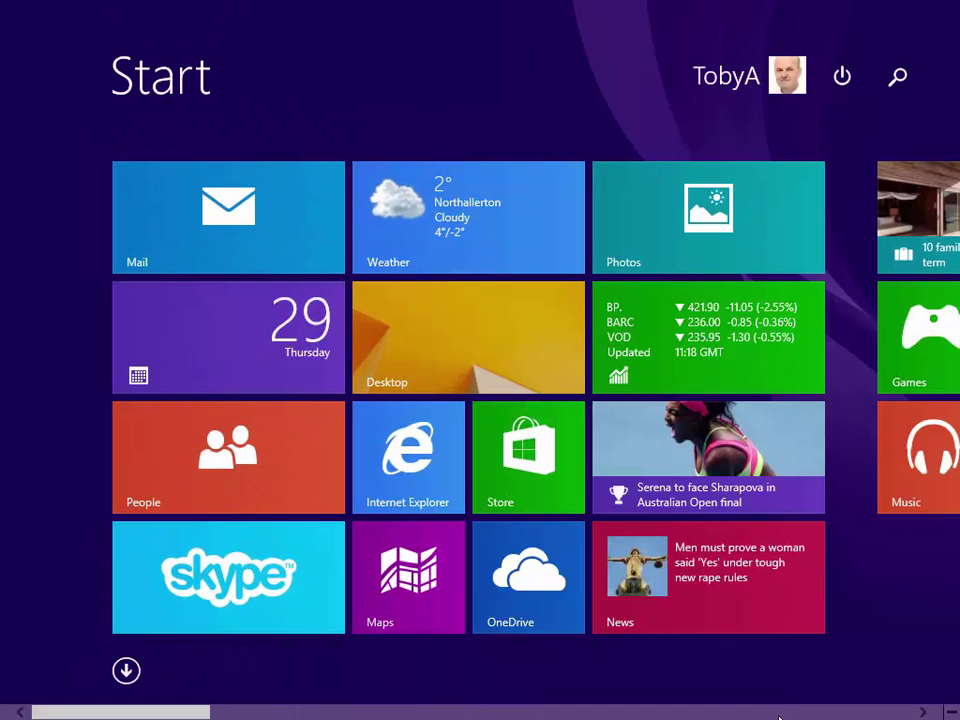
# Switch back to the desktop from the top-left corner, leaving Weather, Money and Photos running.
pyautogui.moveTo(4, 9)
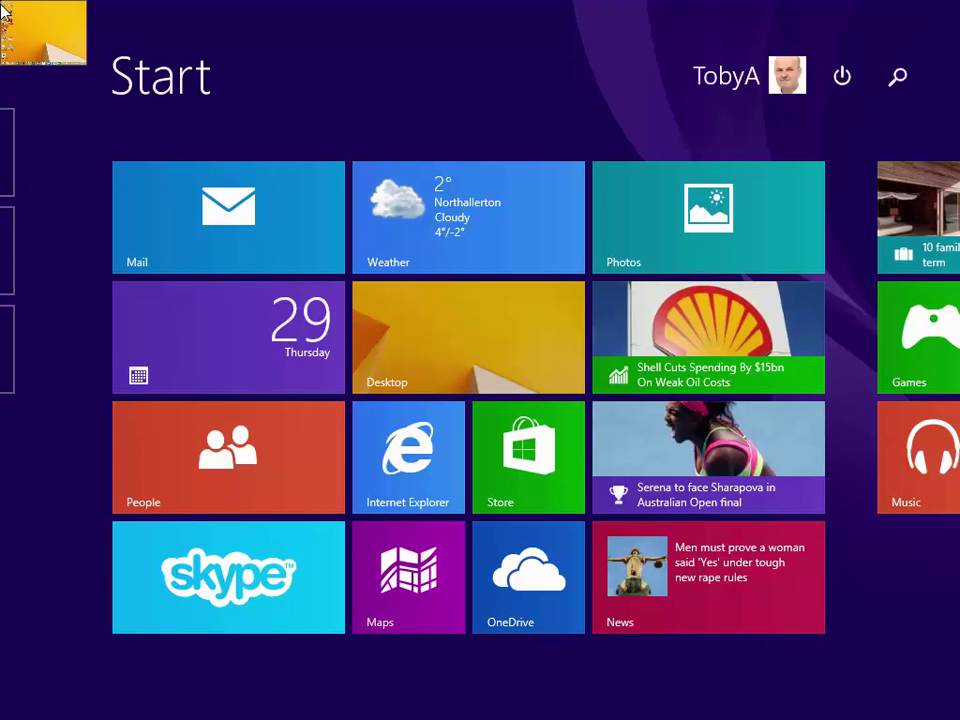
pyautogui.click(4, 9)
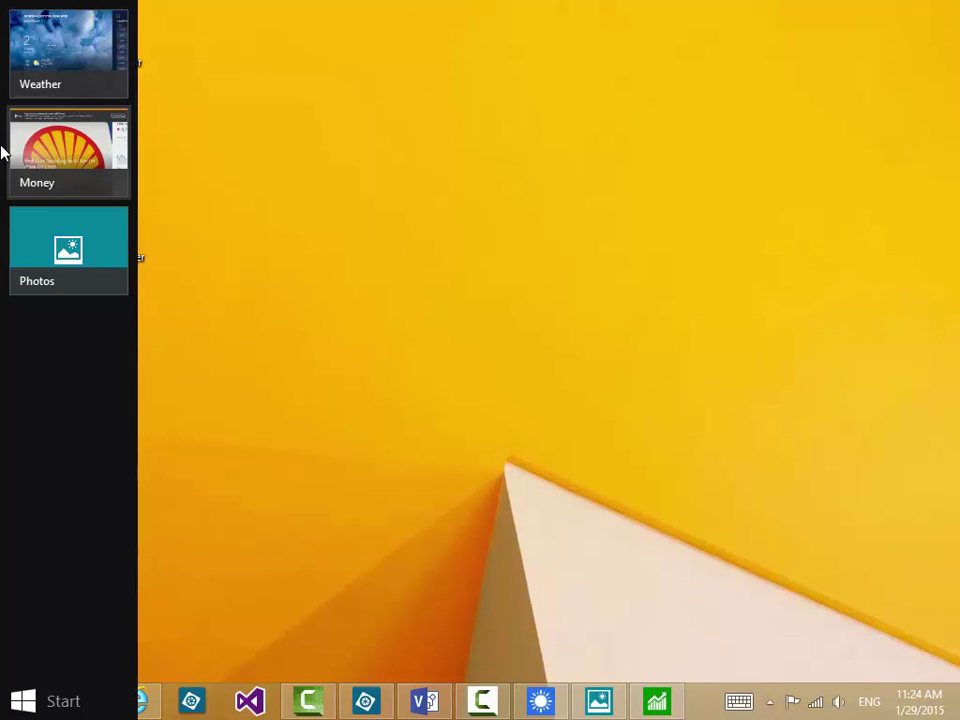
# Bring the running MSN Money app full screen from the left-edge switcher.
pyautogui.click(84, 158)
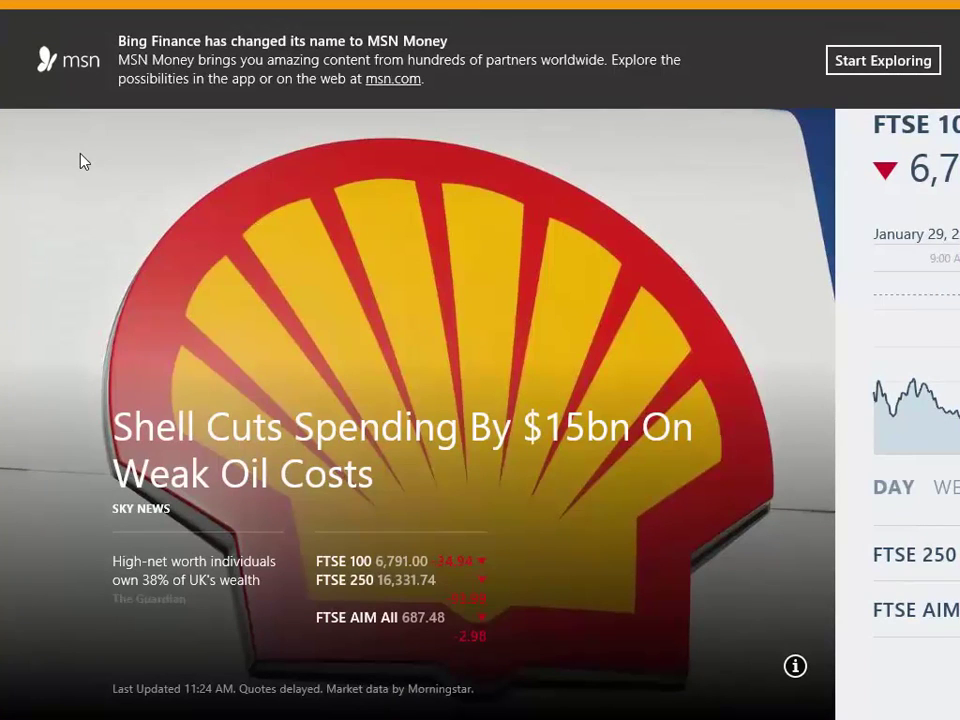
# Switch from Money to the desktop, view the Weather forecast, then return to Start.
pyautogui.moveTo(3, 8)
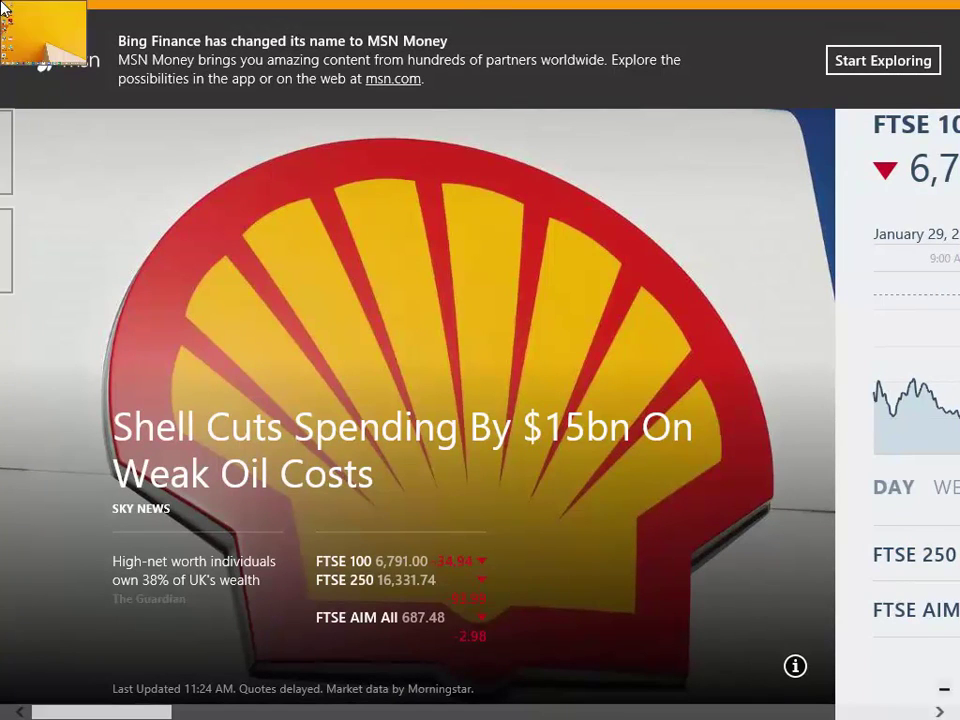
pyautogui.click(3, 8)
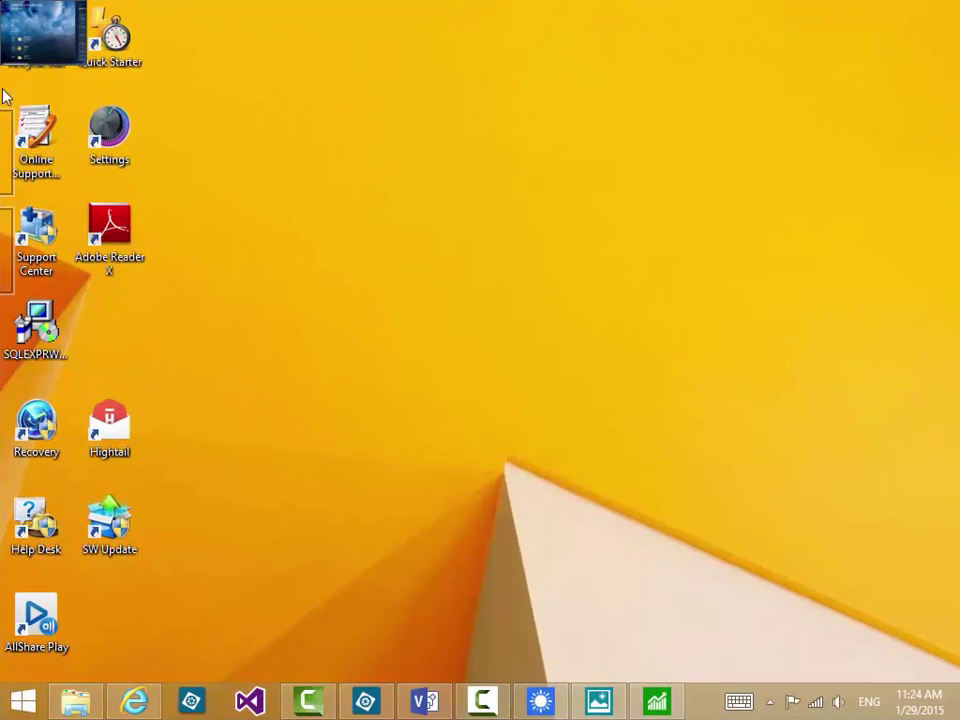
pyautogui.moveTo(4, 133)
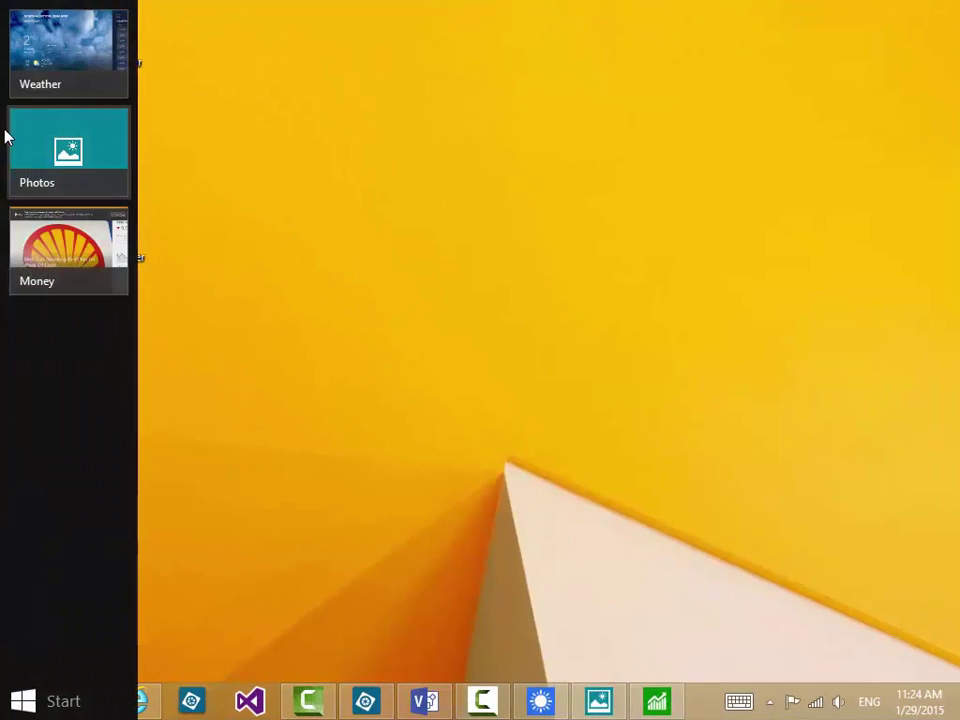
pyautogui.click(62, 64)
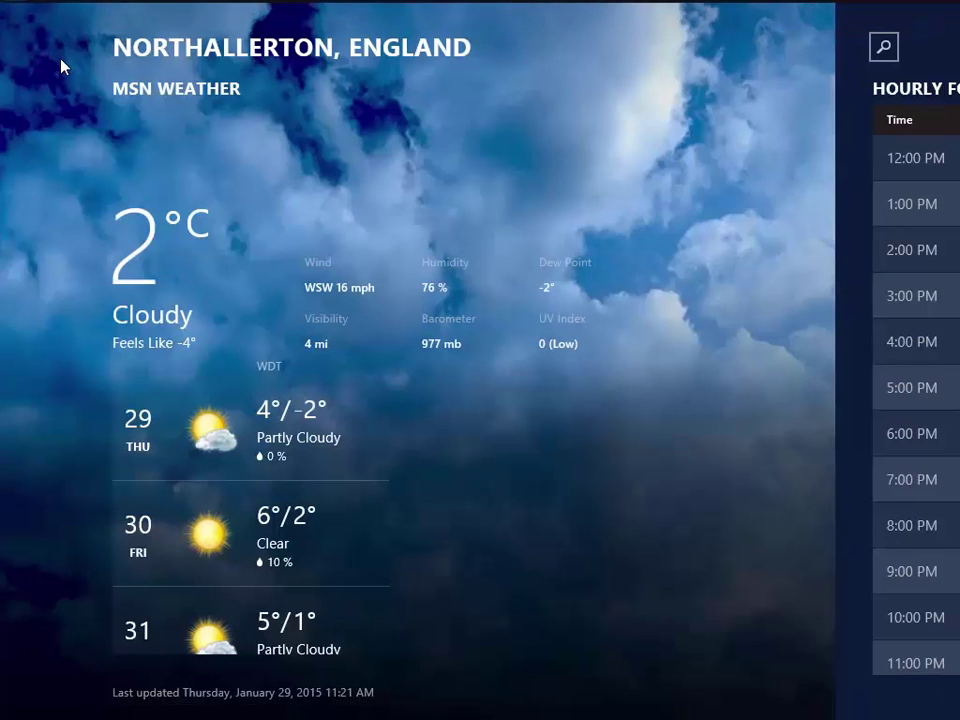
pyautogui.press('super')
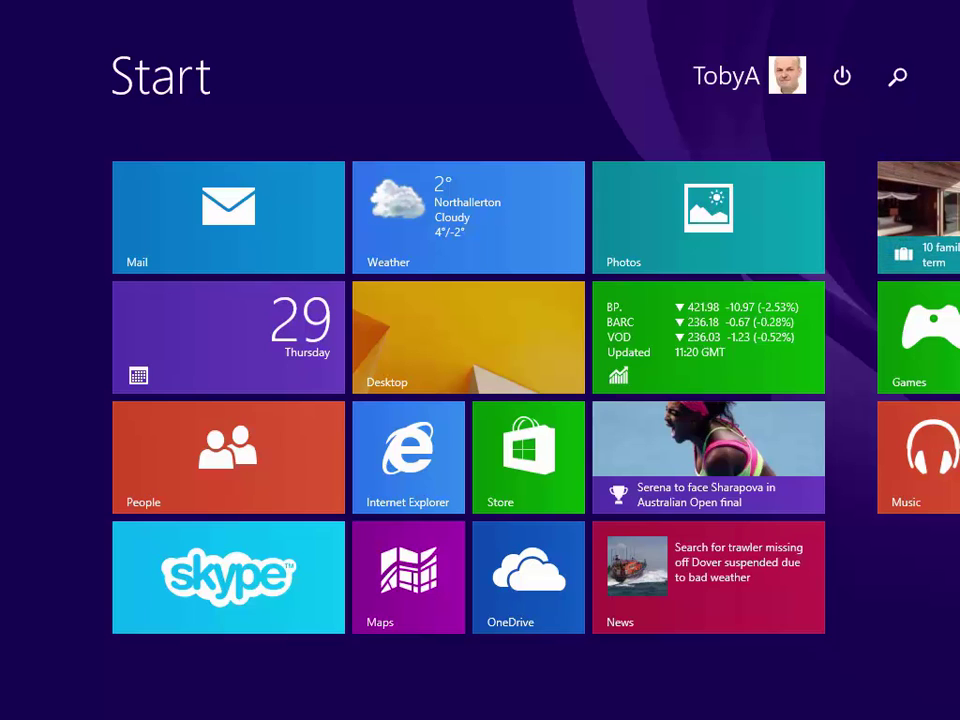
pyautogui.moveTo(5, 358); pyautogui.dragTo(950, 358)
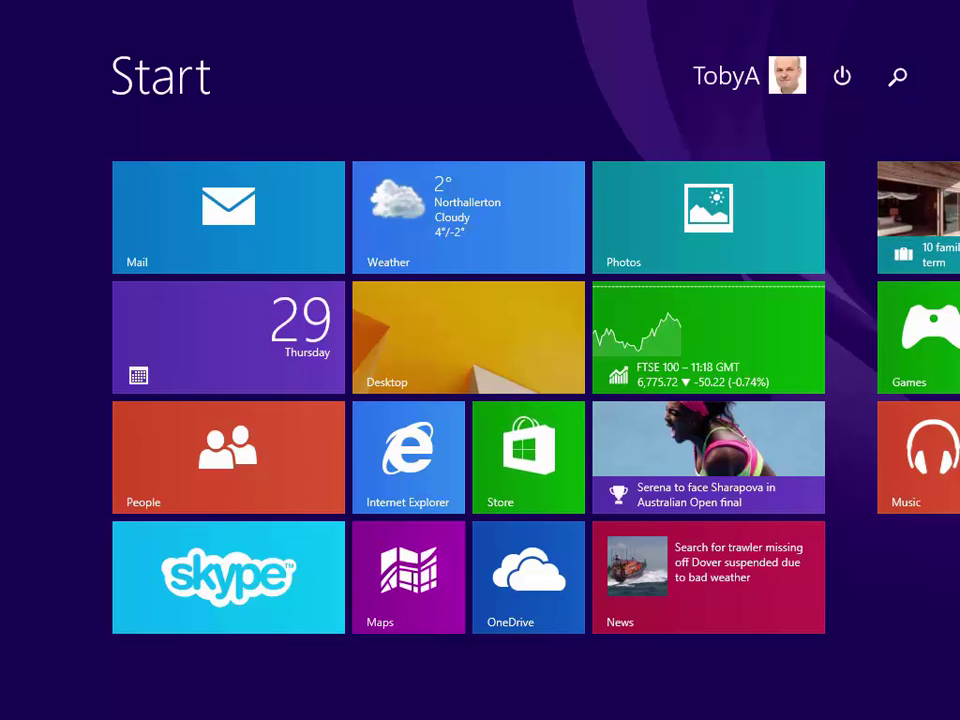
# Use Windows+Tab to bring Money full screen, then switch on to Weather.
pyautogui.press('super+Tab')
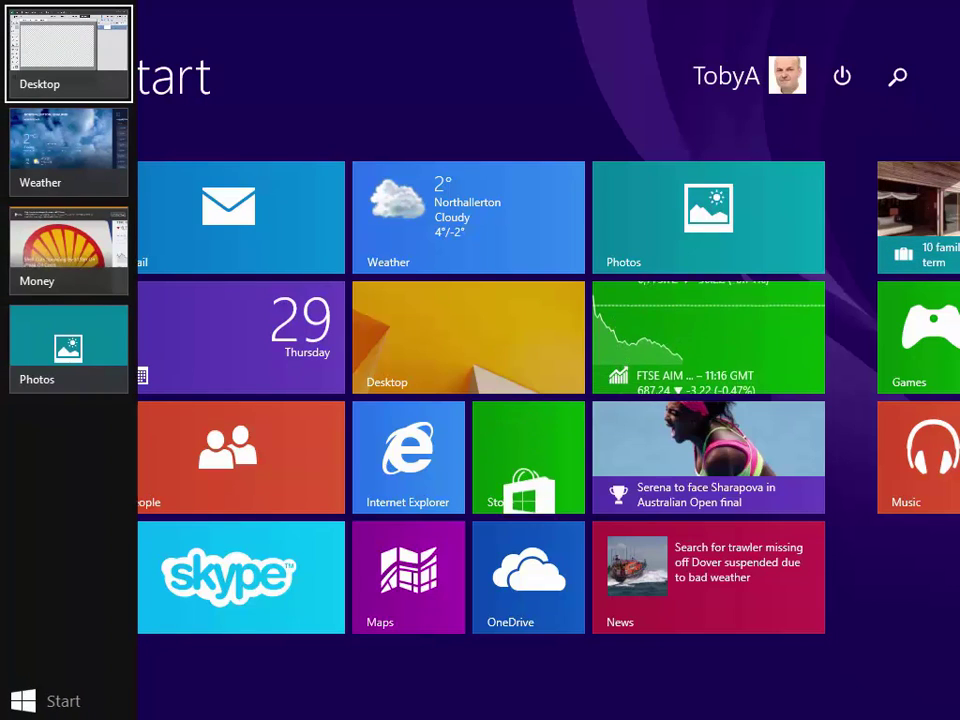
pyautogui.press('super+Tab')
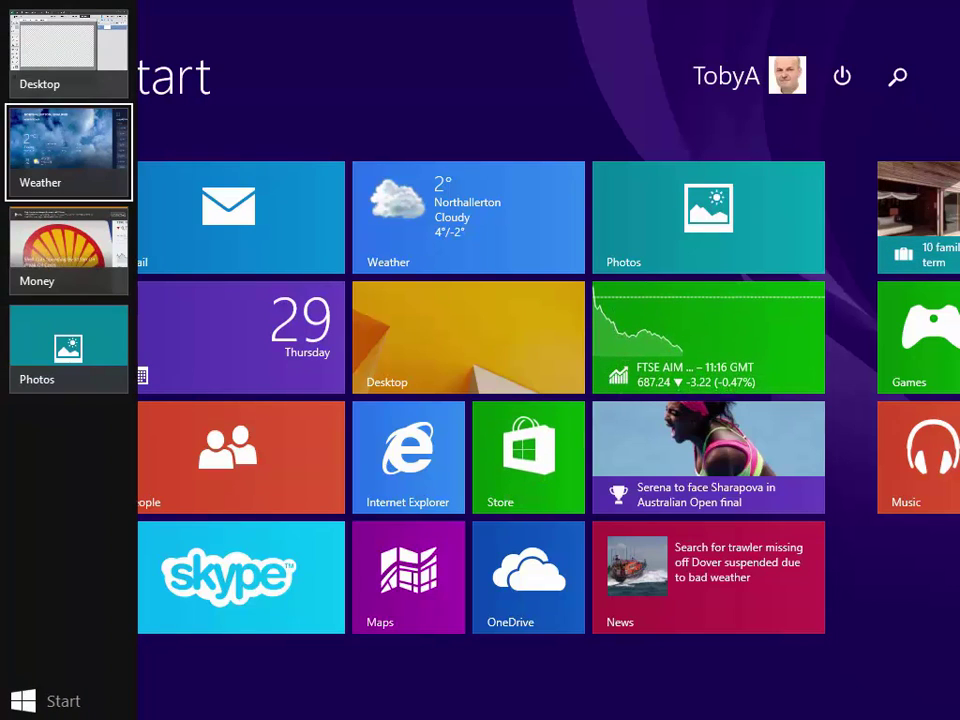
pyautogui.press('super+Tab')
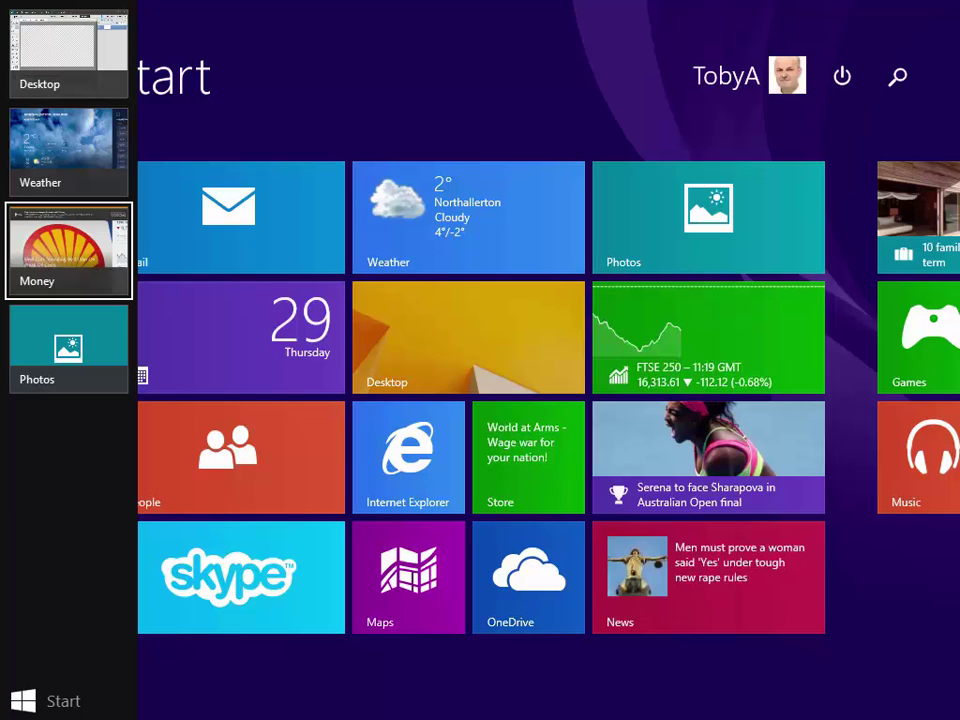
pyautogui.press('Return')
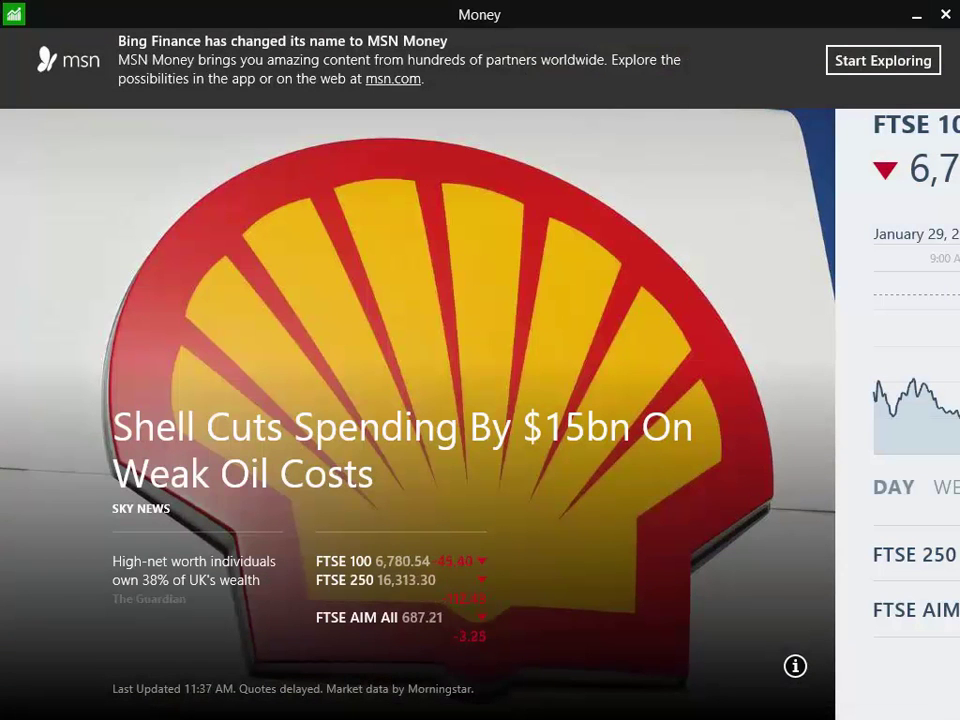
pyautogui.press('super+Tab')
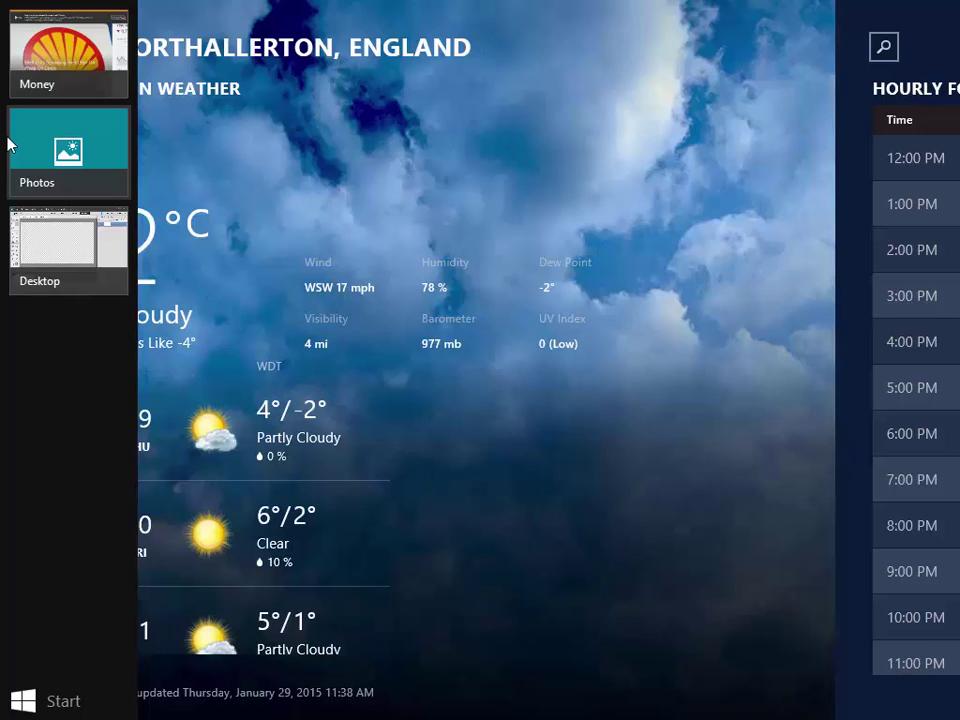
# Close the Photos app and snap Money to the left of Weather.
pyautogui.rightClick(97, 155)
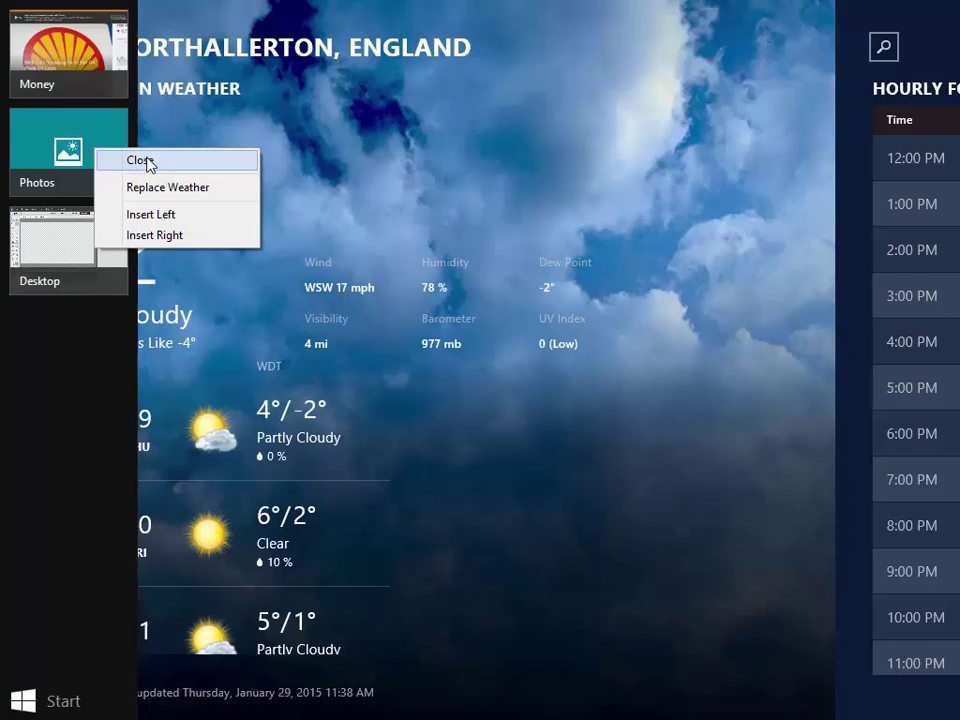
pyautogui.click(140, 161)
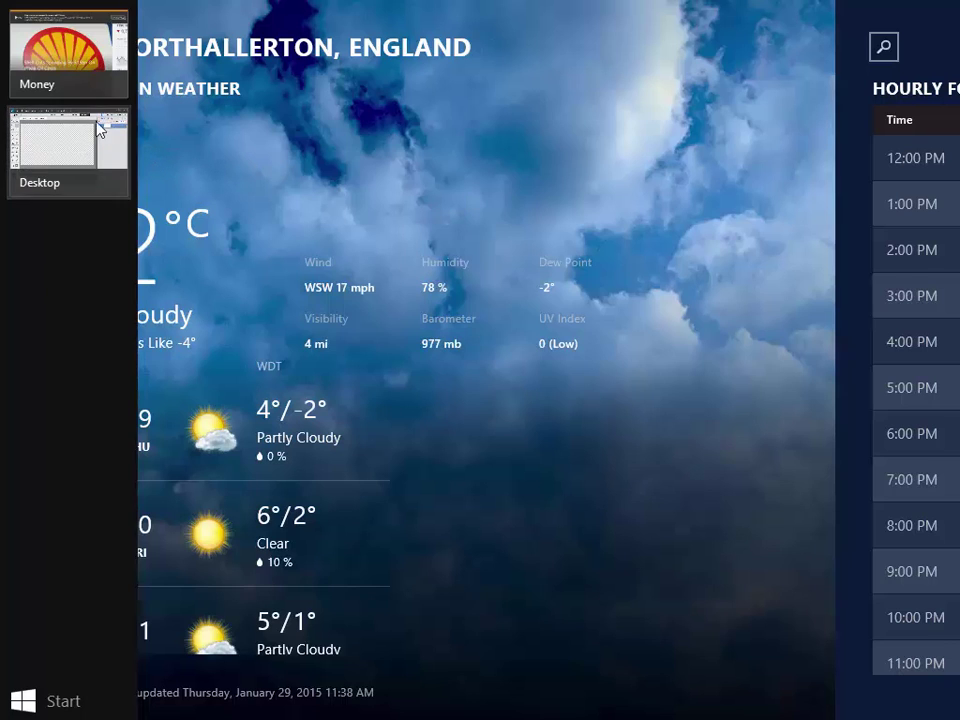
pyautogui.rightClick(58, 53)
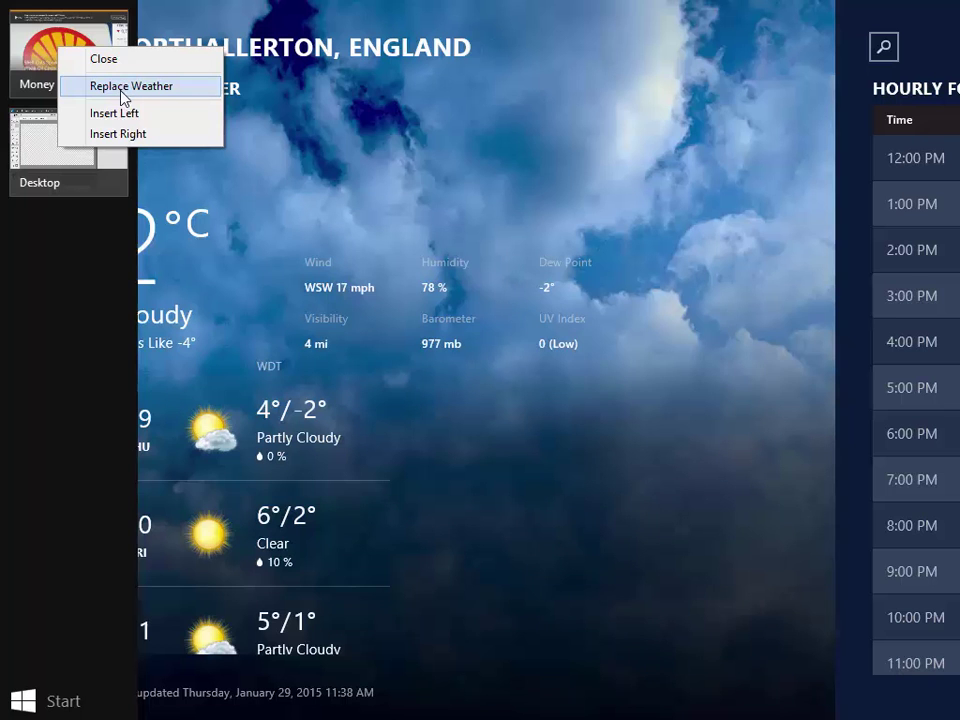
pyautogui.click(124, 114)
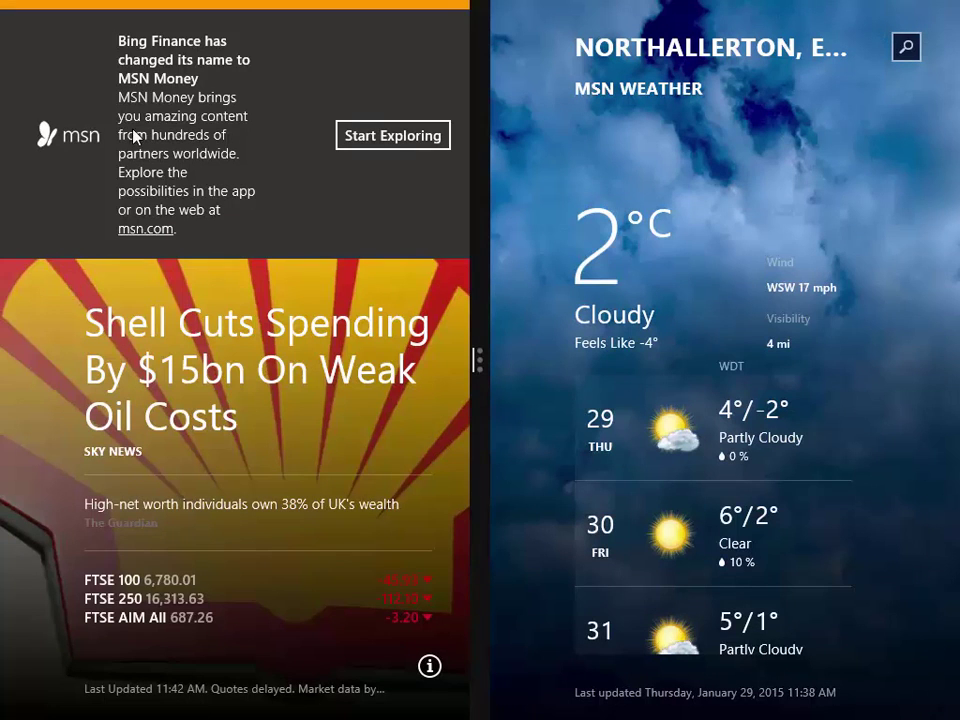
# Minimise Money and drag the split divider so Weather fills the screen.
pyautogui.moveTo(465, 8)
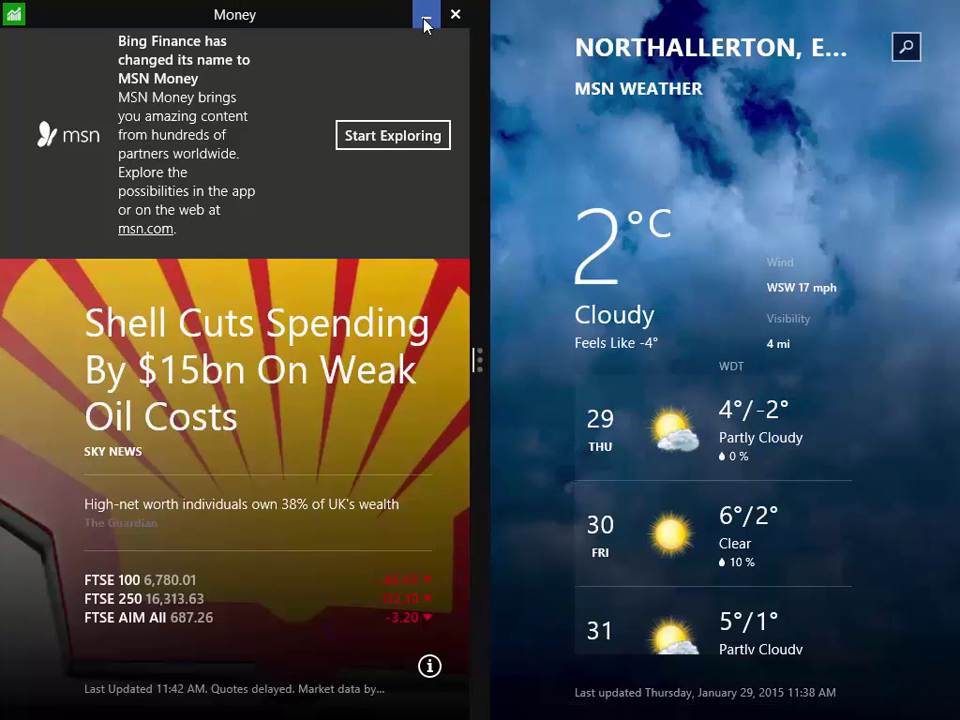
pyautogui.click(425, 20)
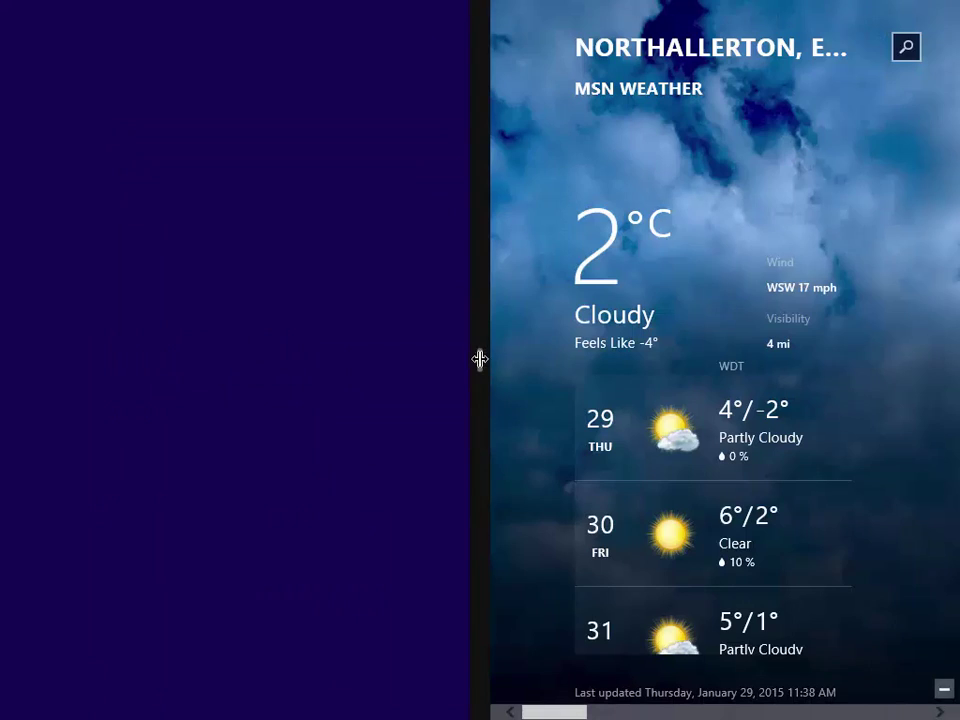
pyautogui.moveTo(481, 358); pyautogui.dragTo(105, 523)
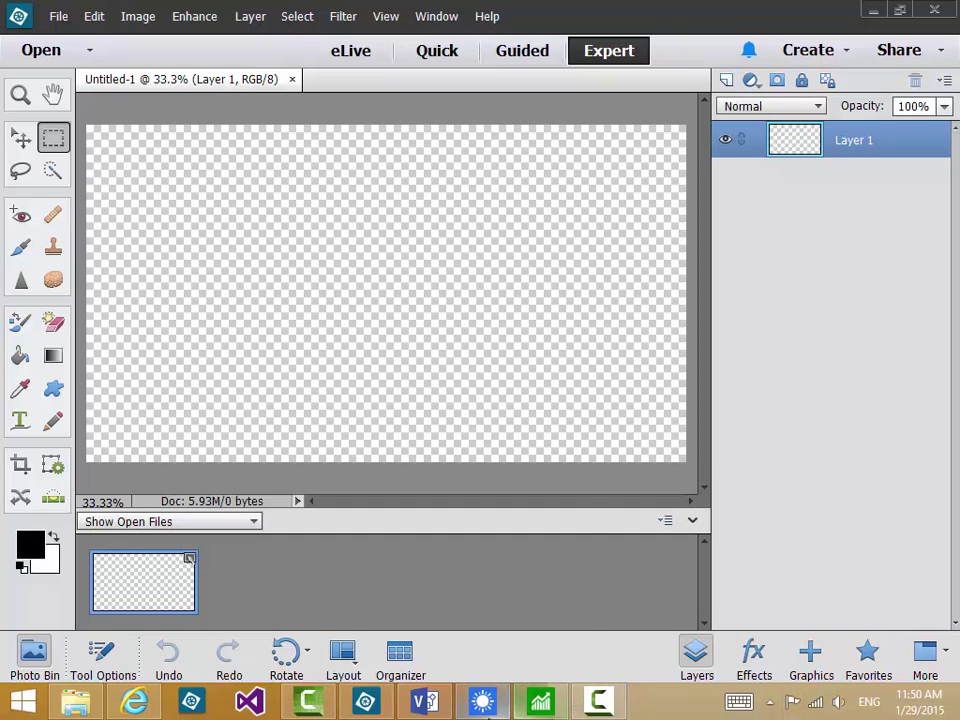
# Close the Weather app from its taskbar icon's menu.
pyautogui.moveTo(486, 706)
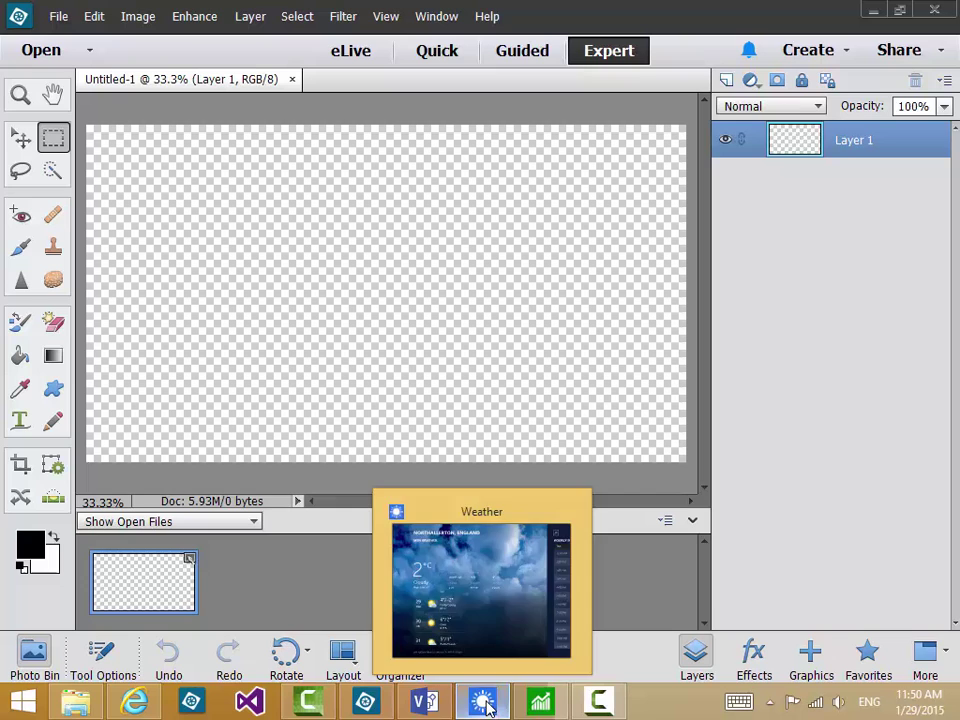
pyautogui.rightClick(487, 707)
pyautogui.click(439, 654)
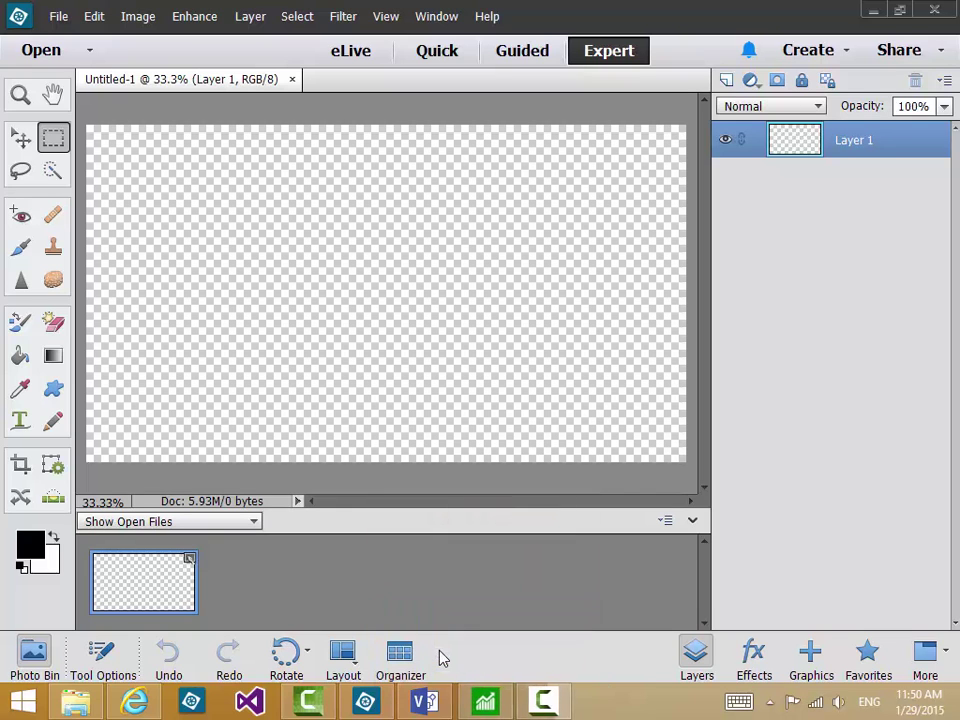